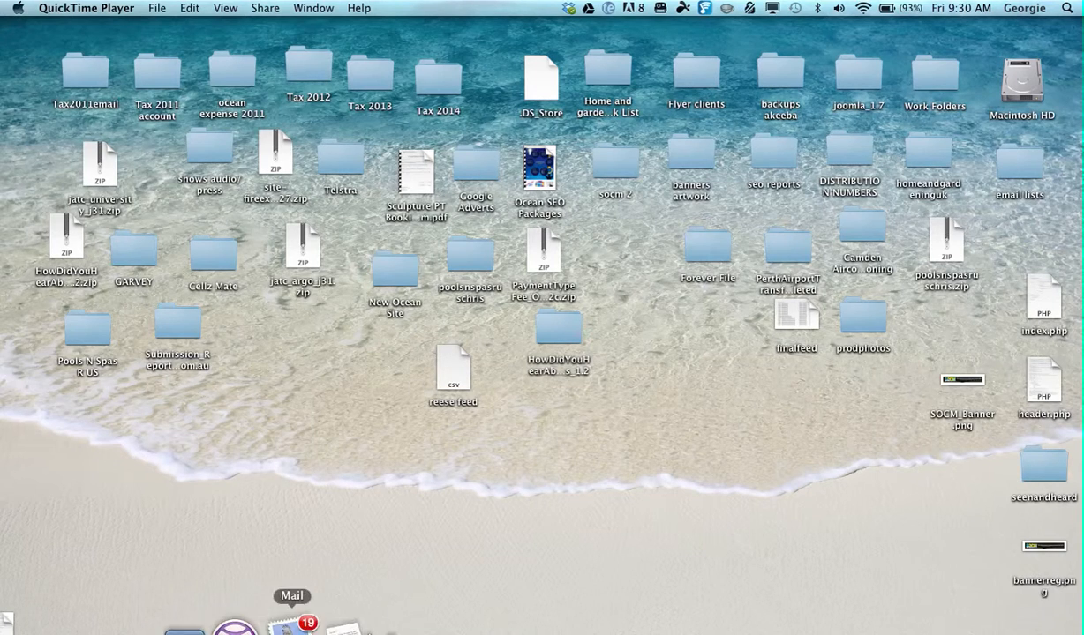
Open Mail and show the account information of the existing IMAP account in the preferences.
click(286, 625)
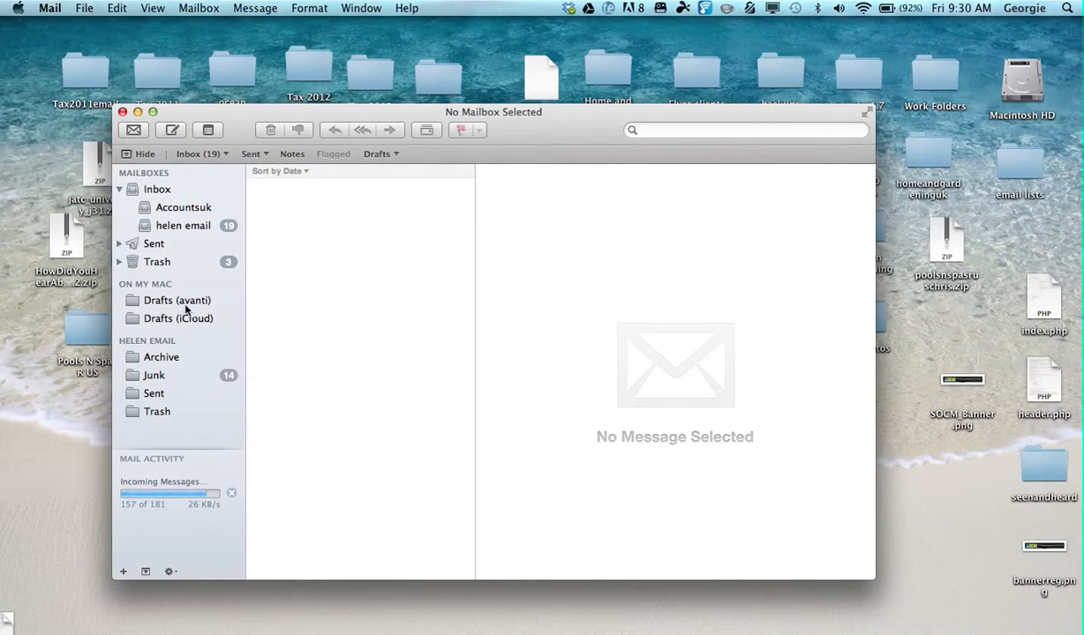
click(58, 6)
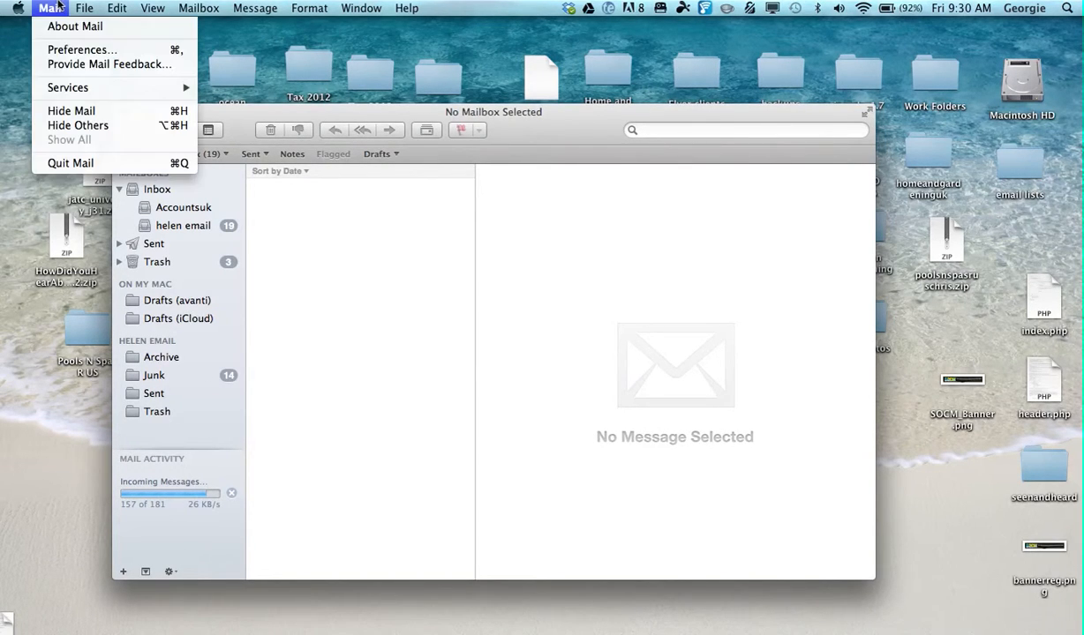
click(70, 53)
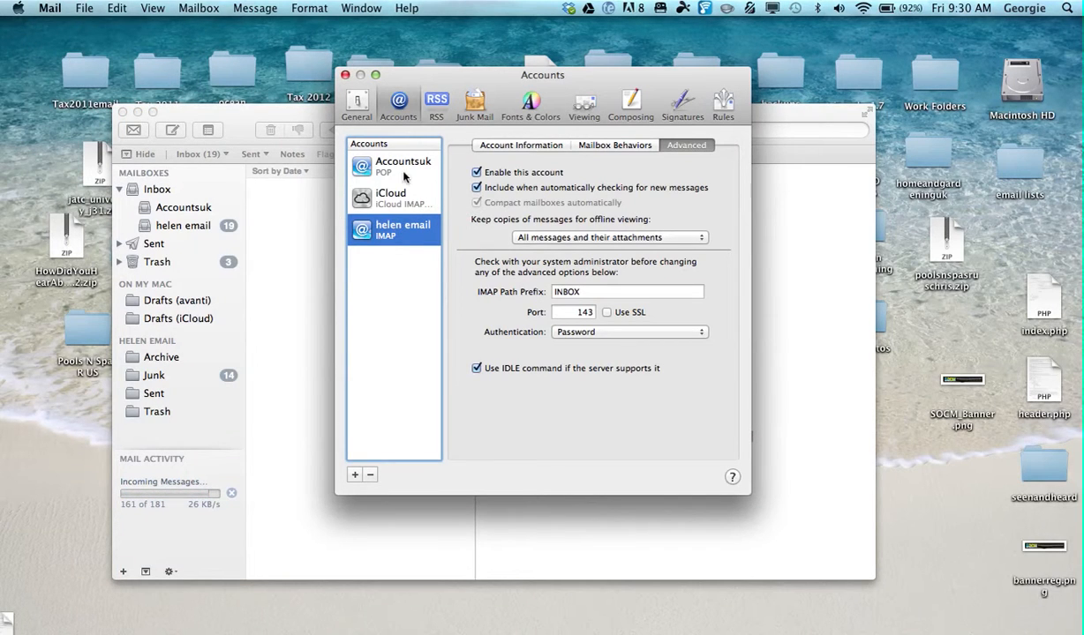
click(494, 149)
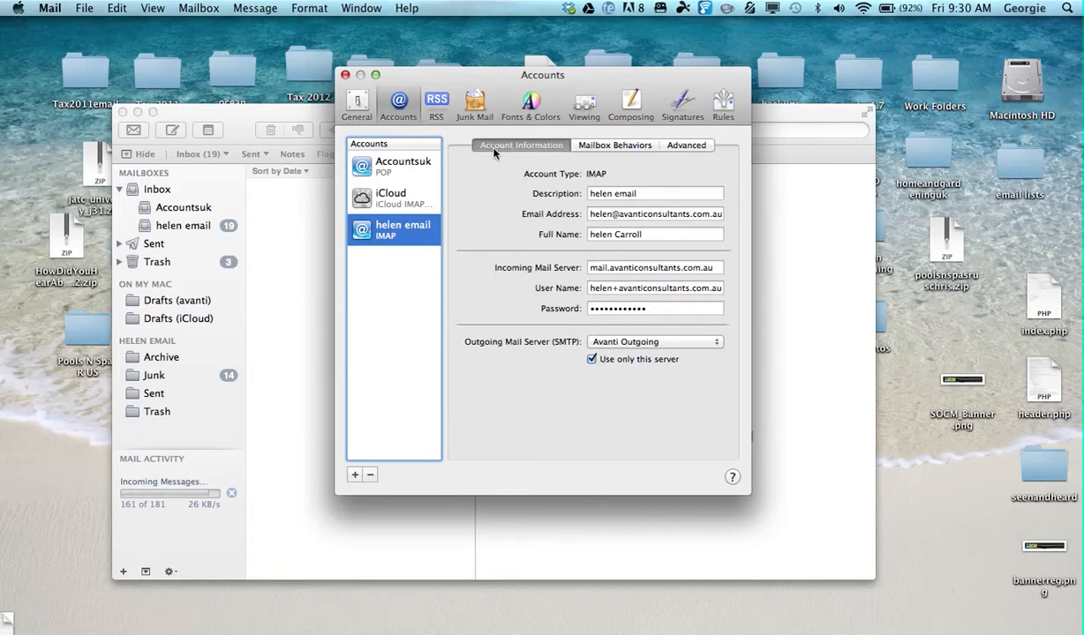
Capitalise the first letter of the full name in the existing IMAP account's information.
click(386, 168)
click(402, 227)
click(590, 234)
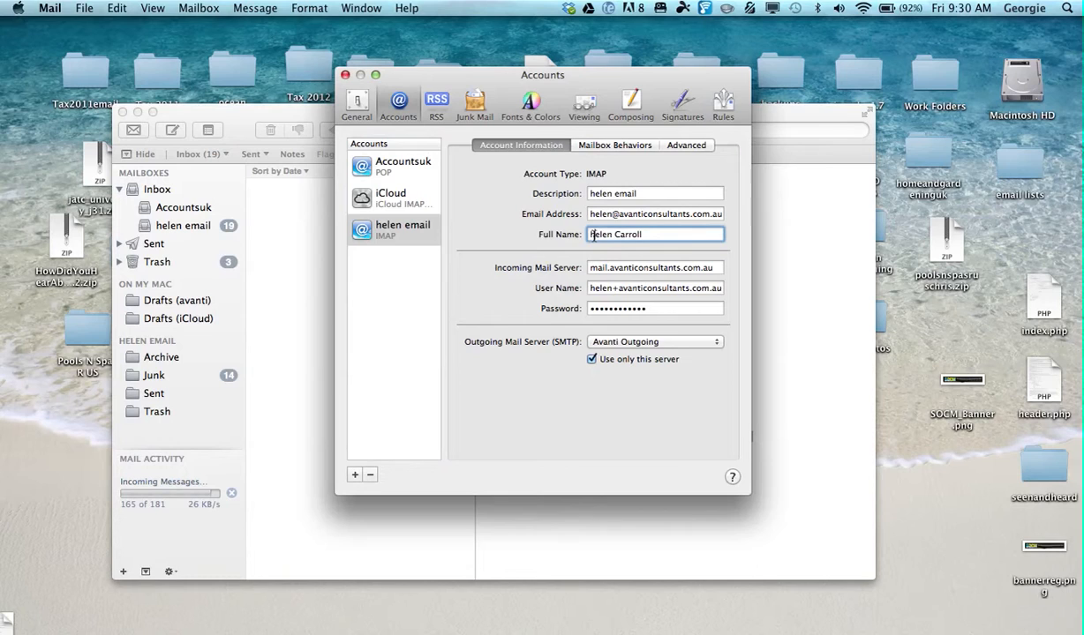
key(Delete)
text(H)
Review the IMAP account's SMTP server settings and its advanced port and authentication options.
click(652, 309)
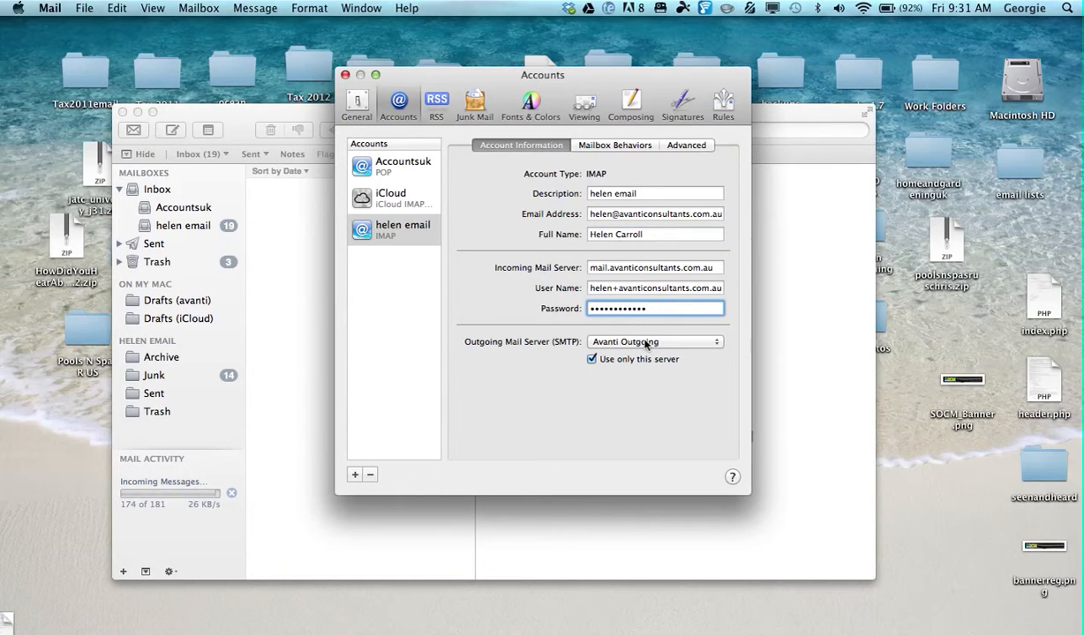
click(647, 344)
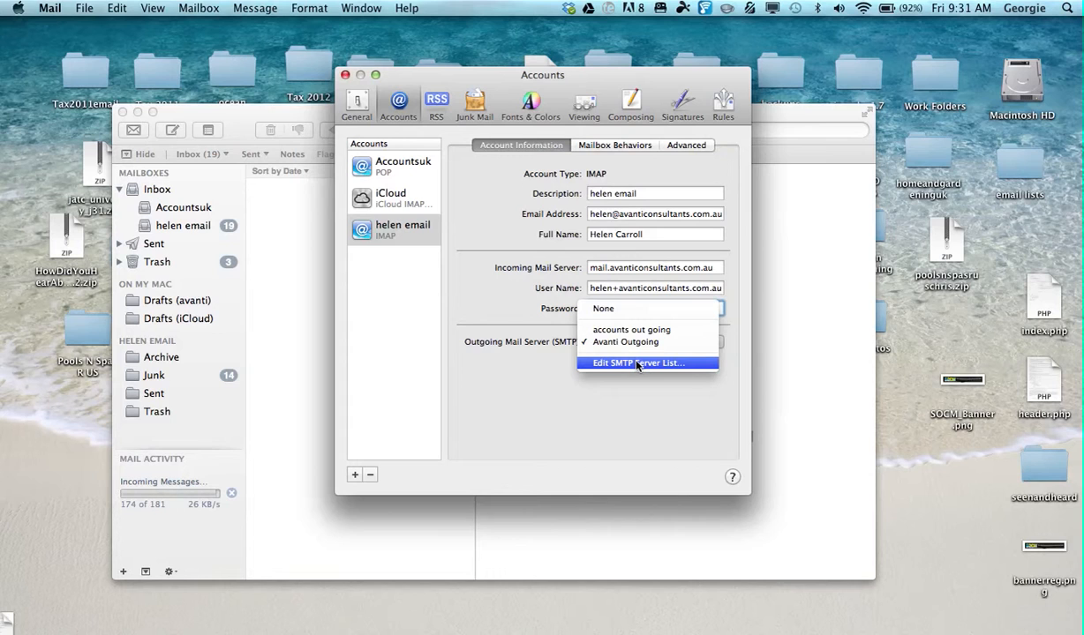
click(637, 364)
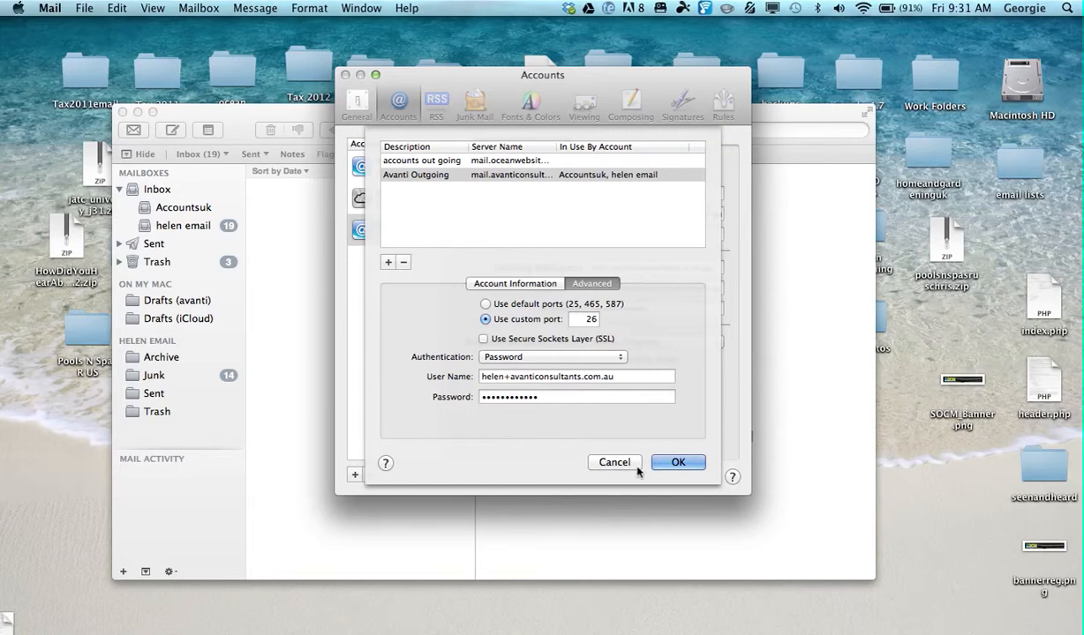
click(666, 465)
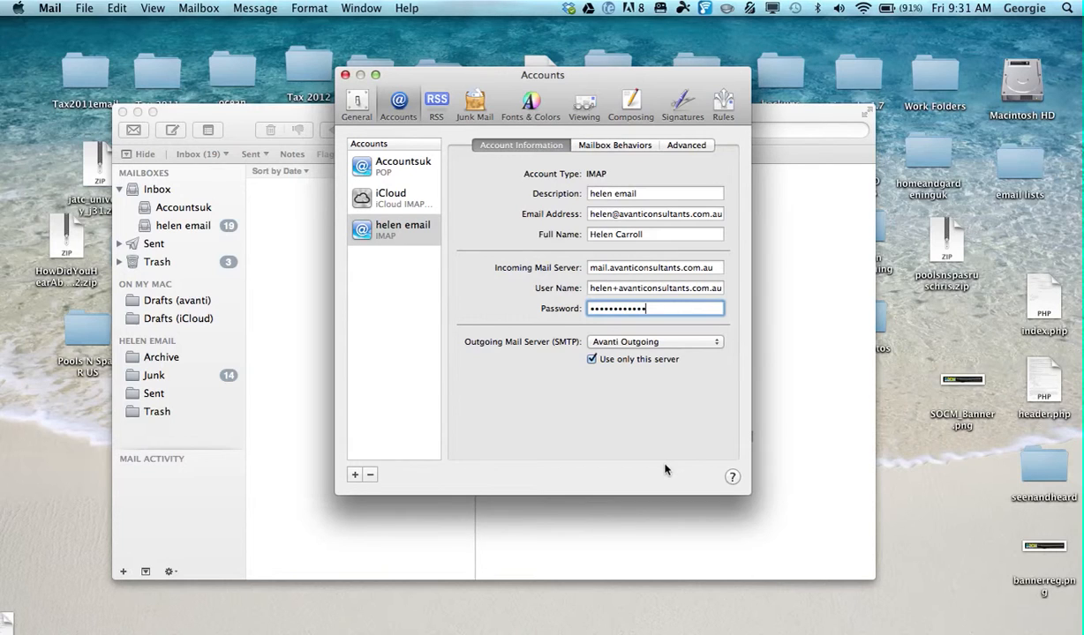
click(685, 147)
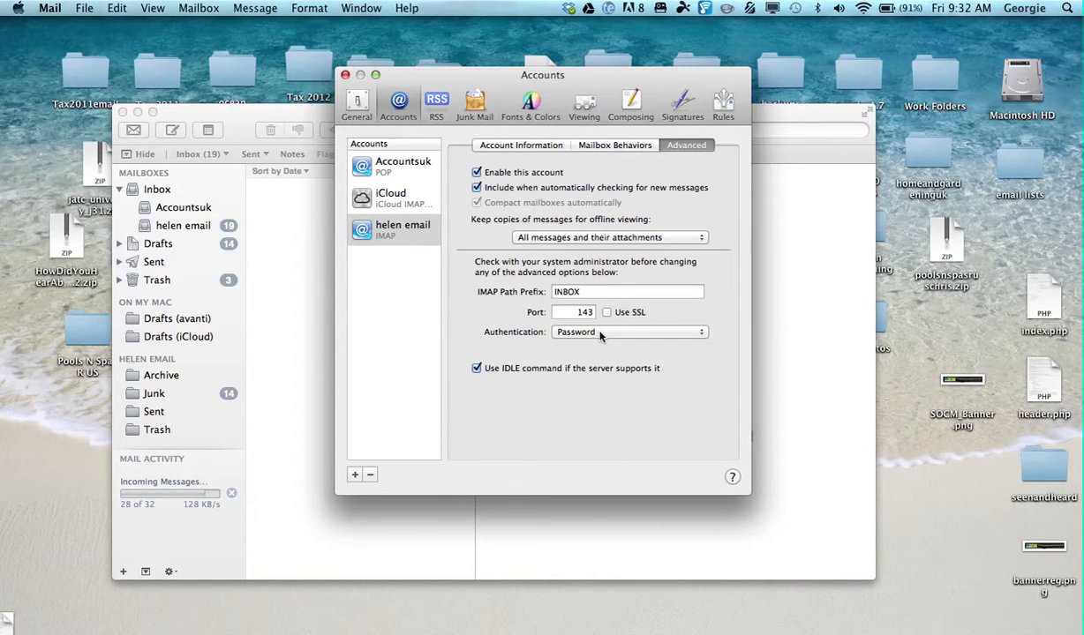
click(531, 147)
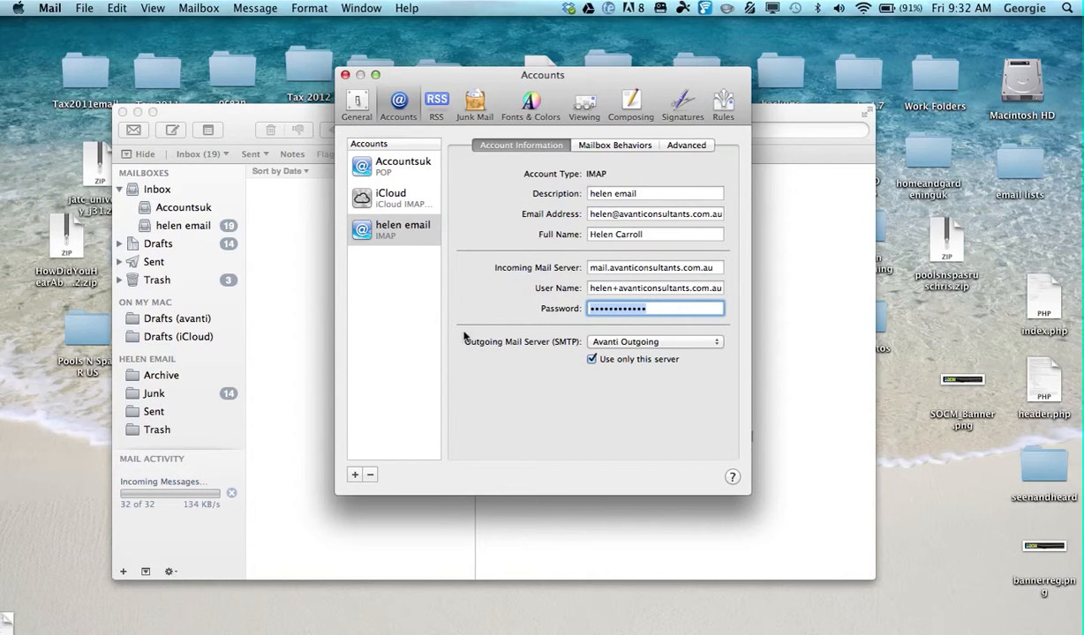
Remove the existing IMAP account from the accounts list and save the pending account changes.
click(362, 305)
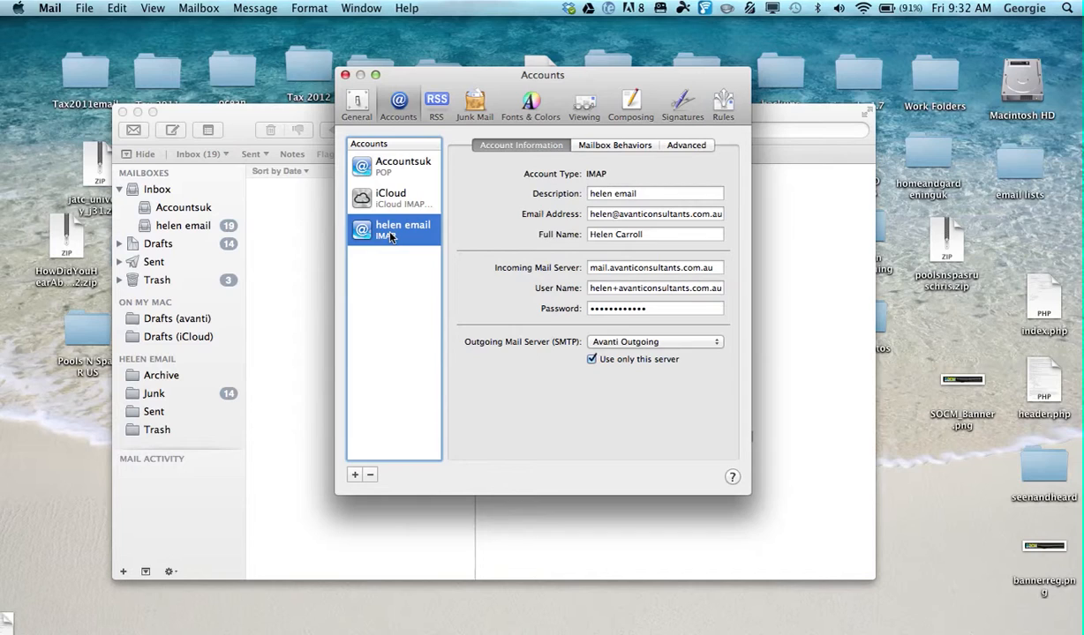
click(371, 476)
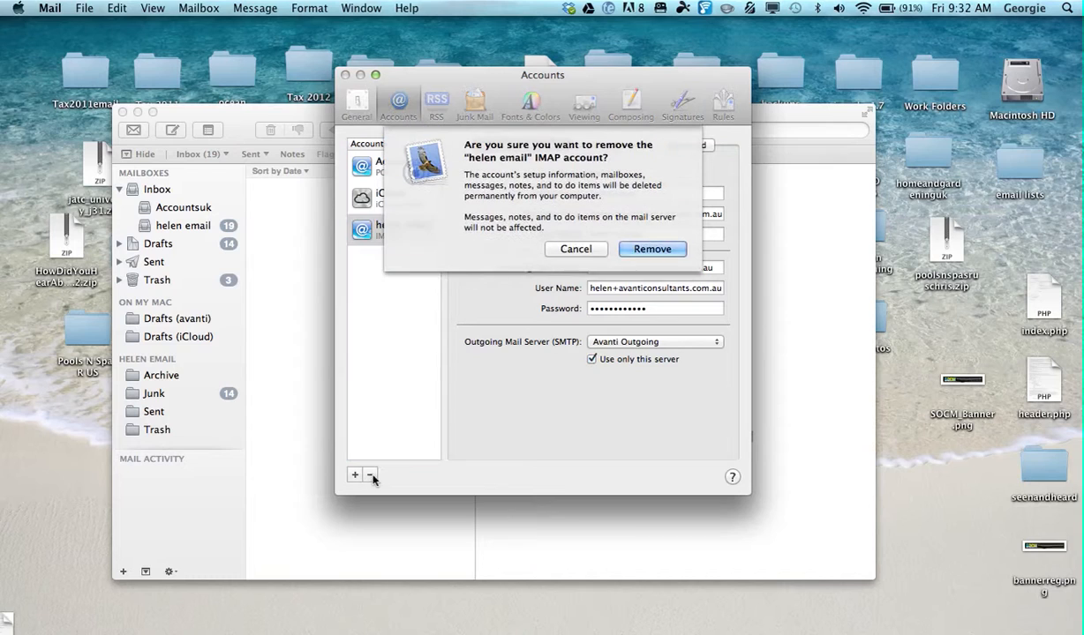
click(662, 251)
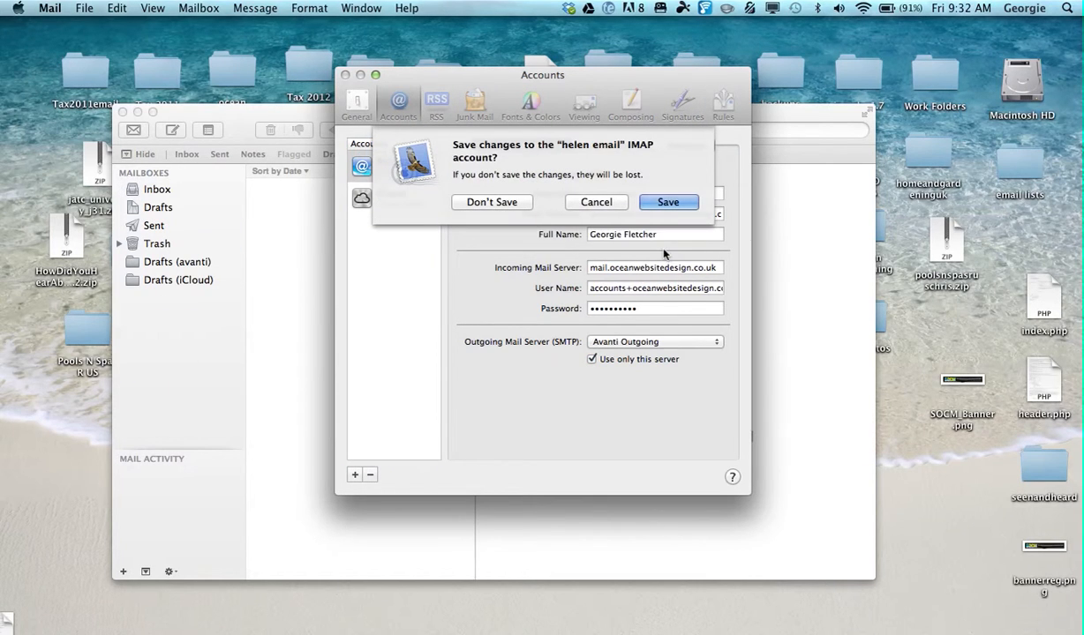
click(641, 199)
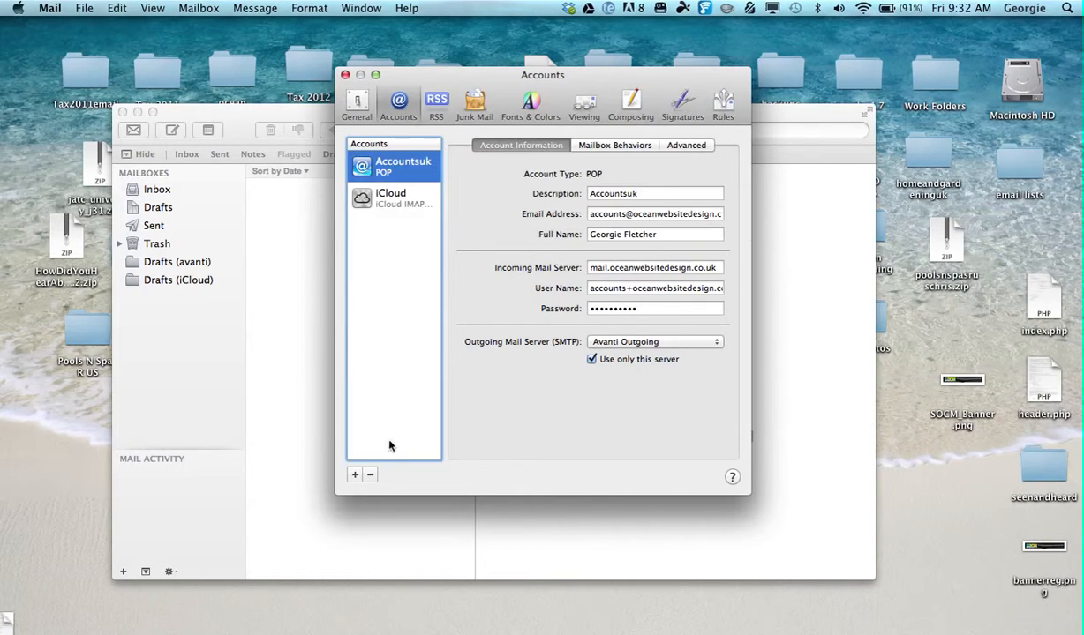
Start adding a new mail account and enter the account owner's full name with initial capitals.
click(355, 476)
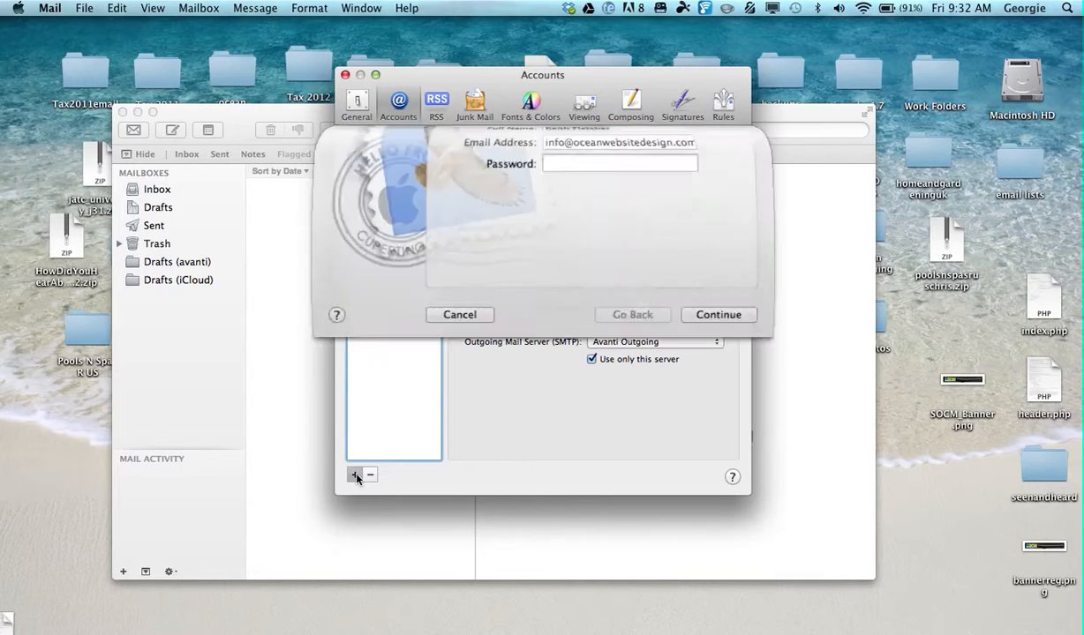
drag(621, 235, 496, 244)
key(BackSpace)
text(helen)
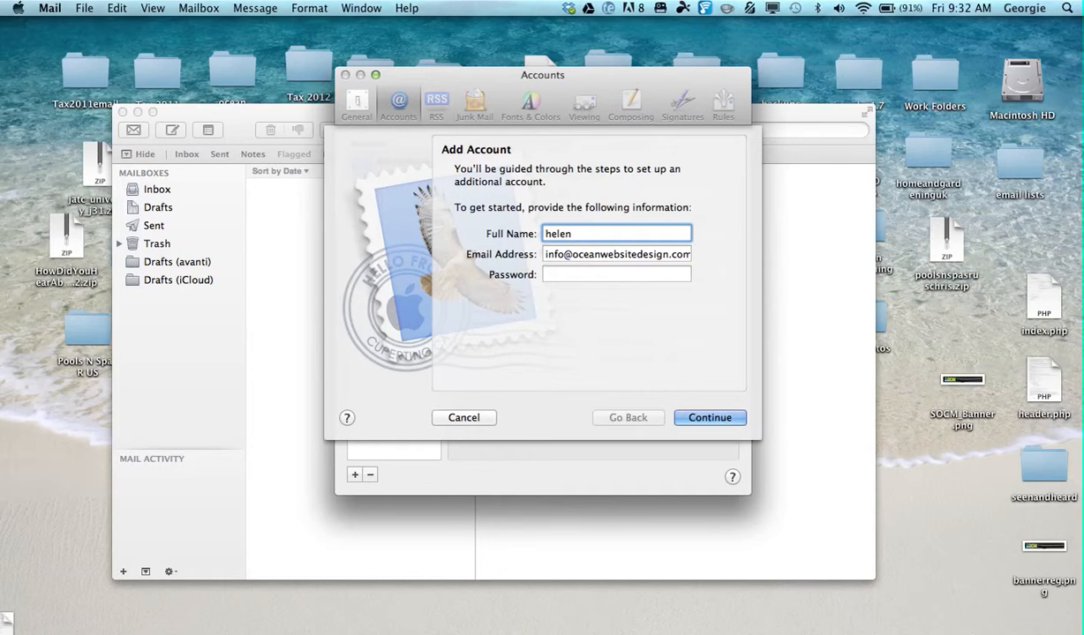
text( Ca)
key(BackSpace)
key(BackSpace)
key(BackSpace)
key(BackSpace)
key(BackSpace)
key(BackSpace)
key(BackSpace)
key(BackSpace)
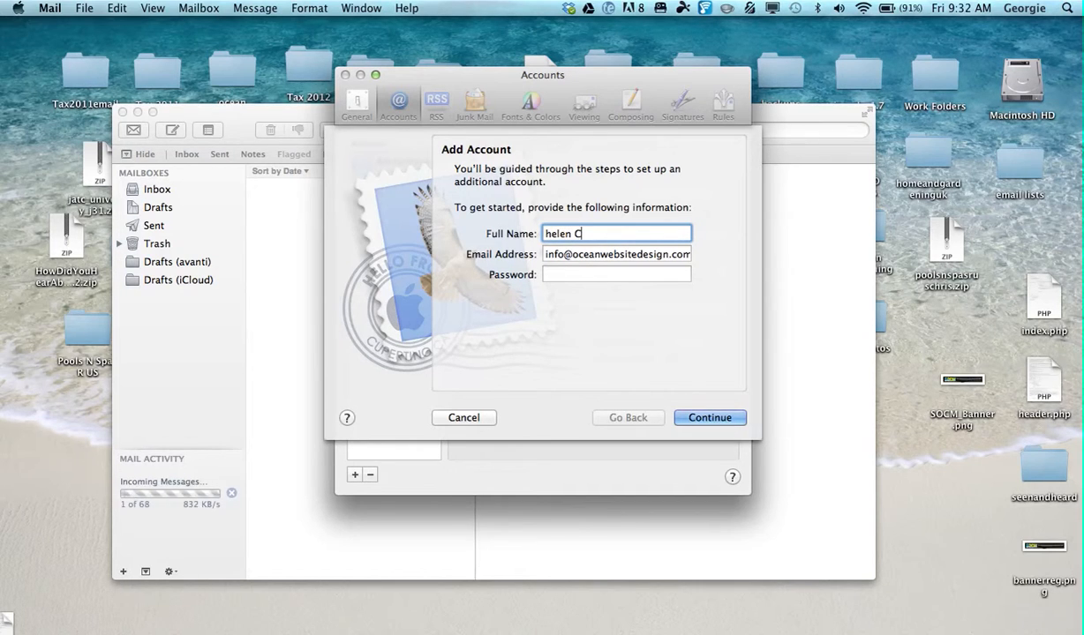
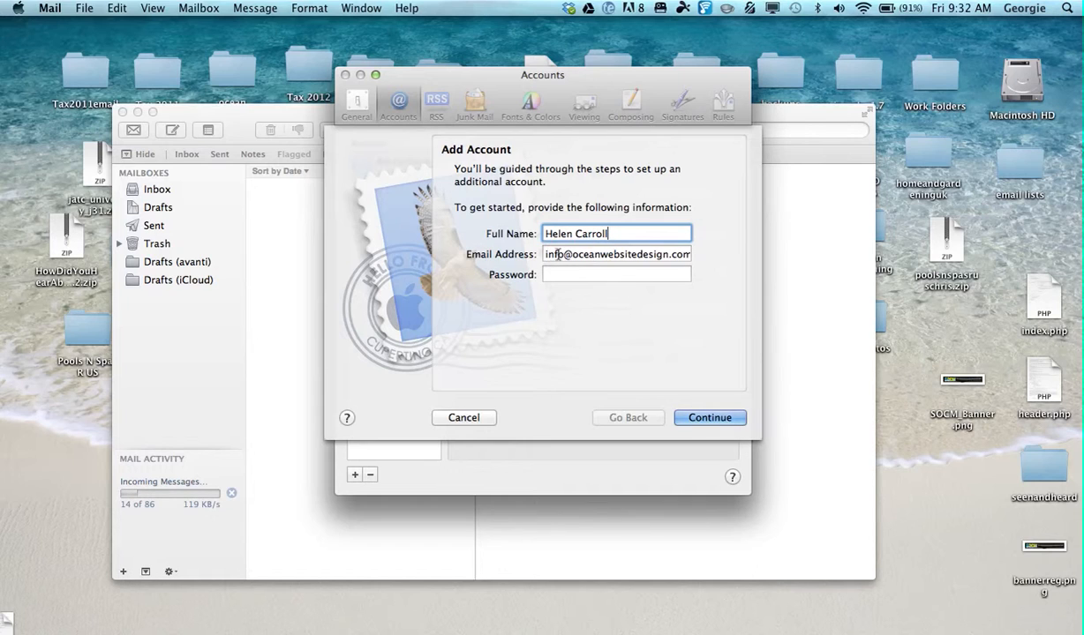
Replace the prefilled e-mail address with the account owner's address and copy its domain part.
key(Tab)
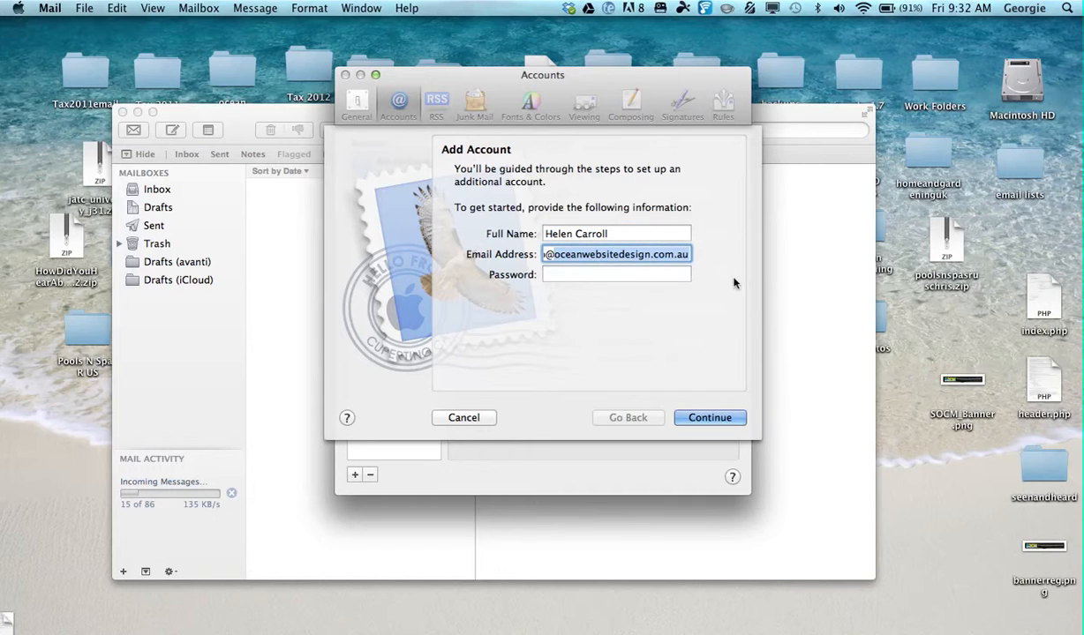
key(BackSpace)
key(BackSpace)
key(BackSpace)
key(BackSpace)
key(BackSpace)
key(BackSpace)
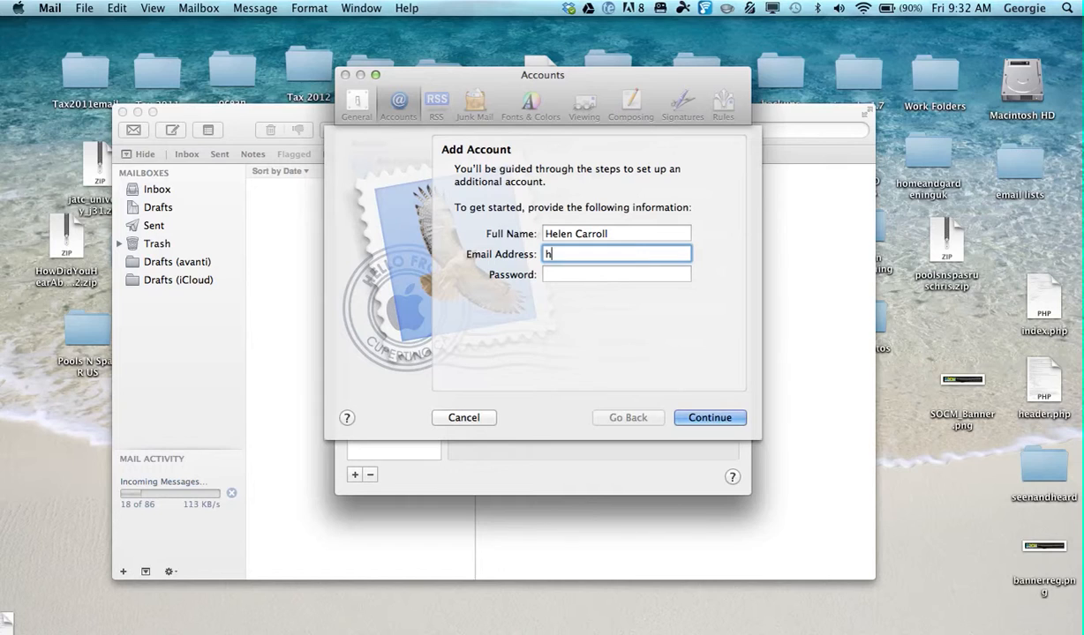
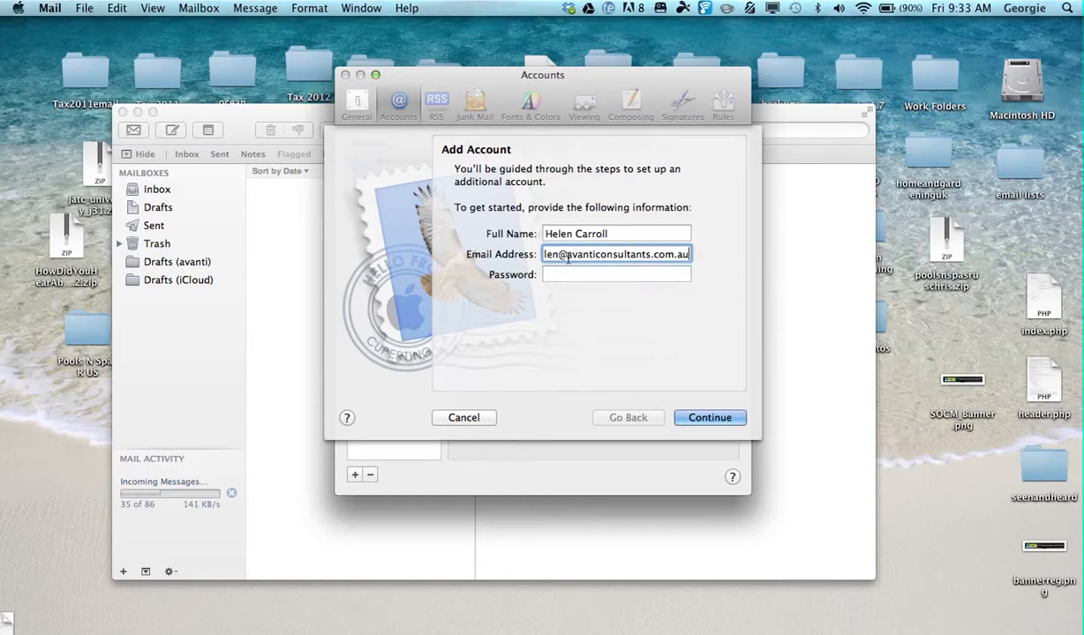
key(super+a)
key(super+c)
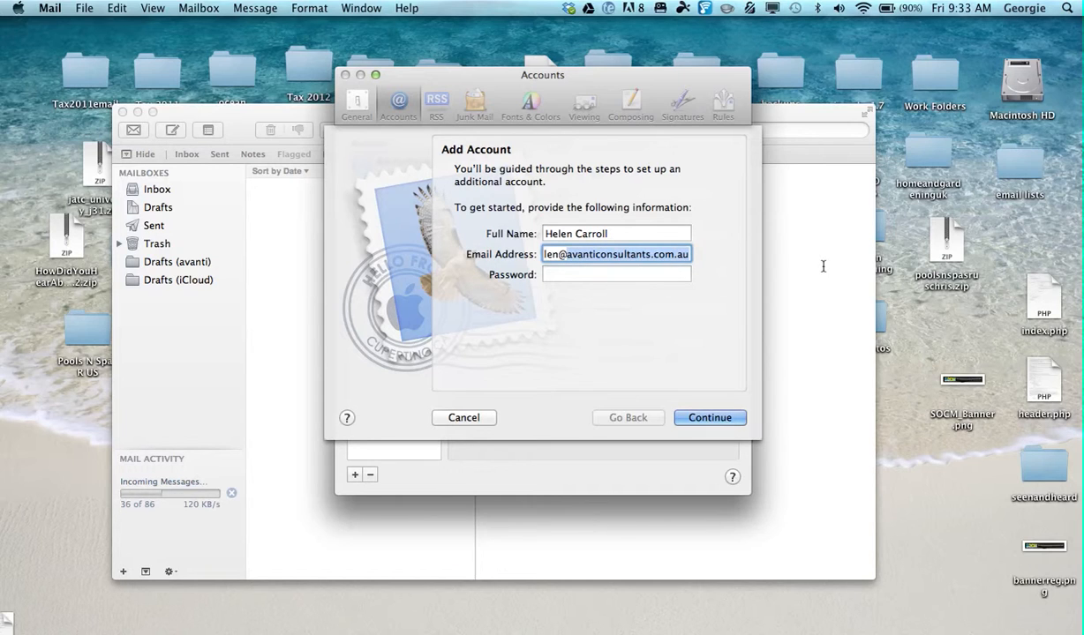
Enter the new account's password and continue to the incoming mail server settings.
click(644, 279)
text(••••••)
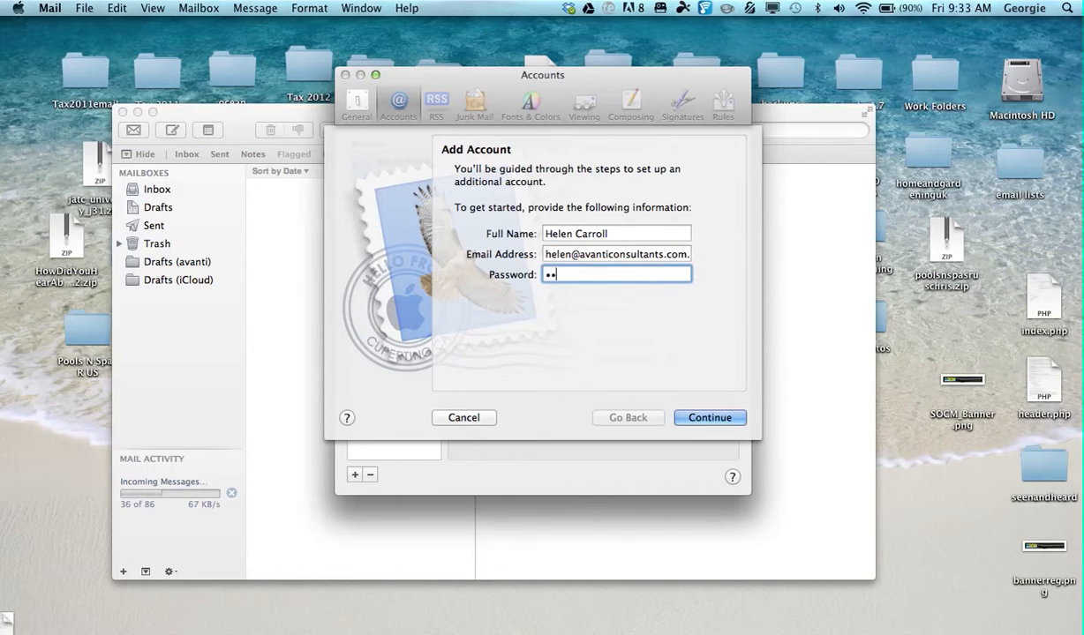
text(••••••)
click(715, 422)
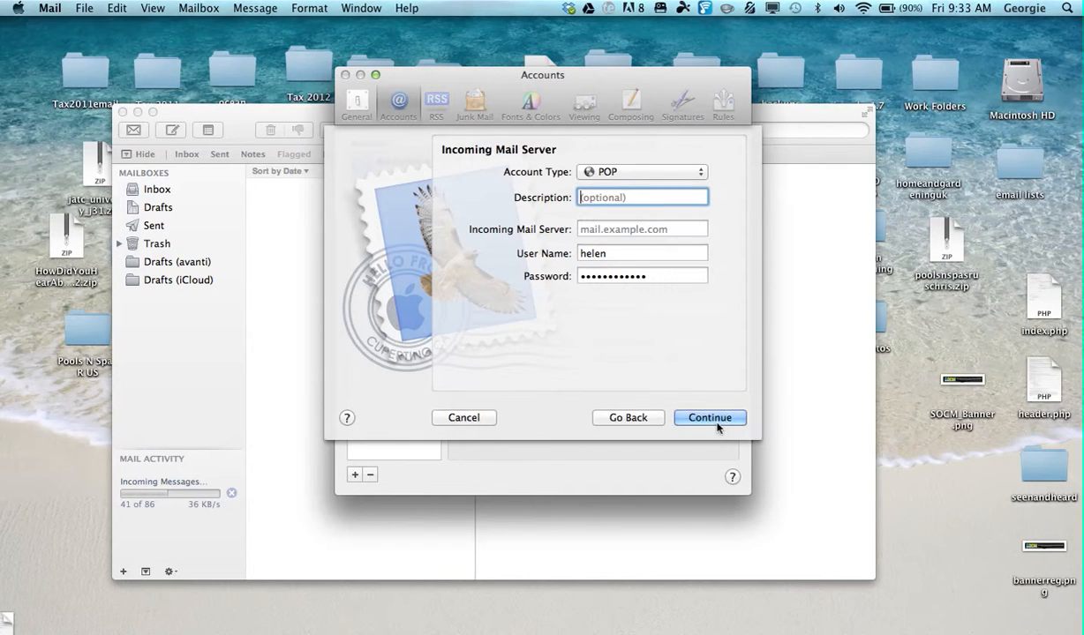
Set the account type to IMAP and describe the account with the owner's first name followed by "Email".
click(635, 173)
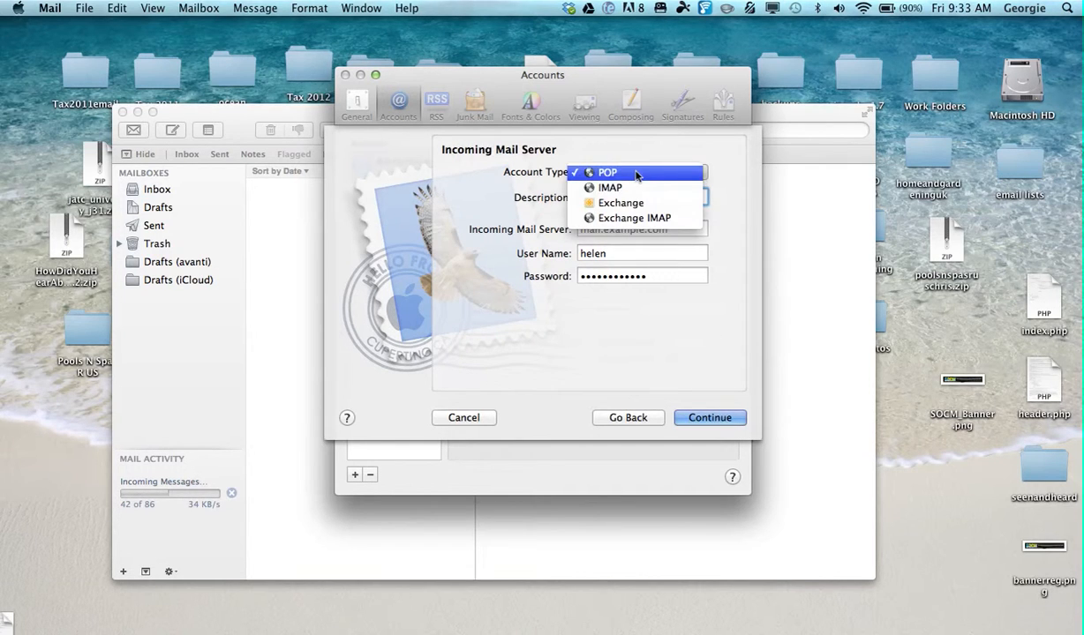
click(636, 188)
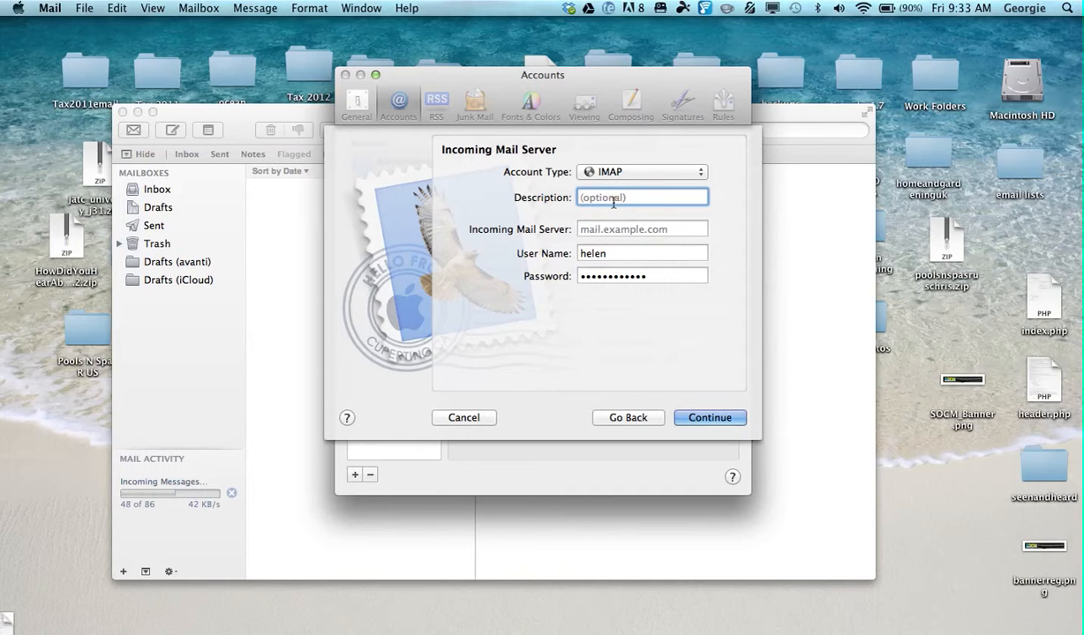
text(H)
key(BackSpace)
text(Helens E)
text(mail)
Set the incoming mail server to mail.avanticonsultants.com.au and complete the user name with "+" and the copied domain.
click(620, 233)
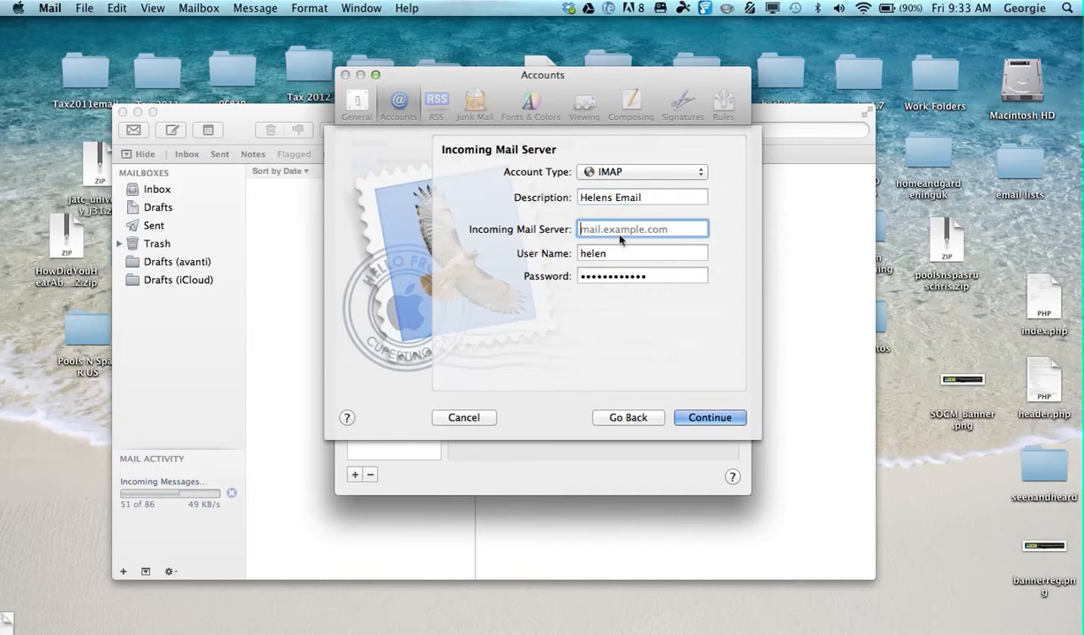
text(mail)
text(.avanticonsultants.com.au)
click(616, 255)
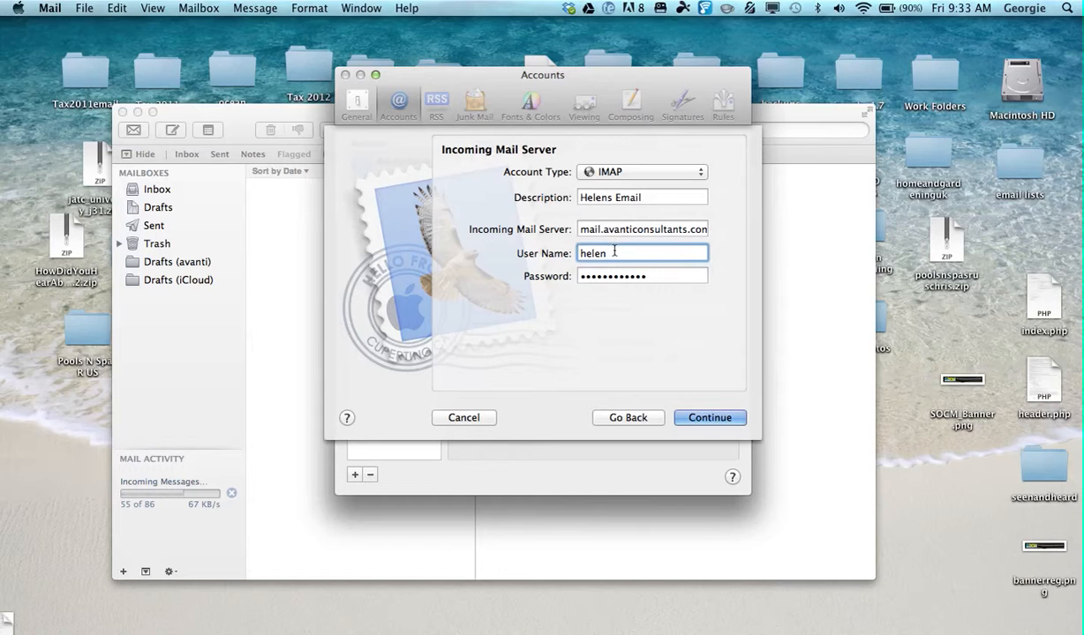
text(+)
key(super+v)
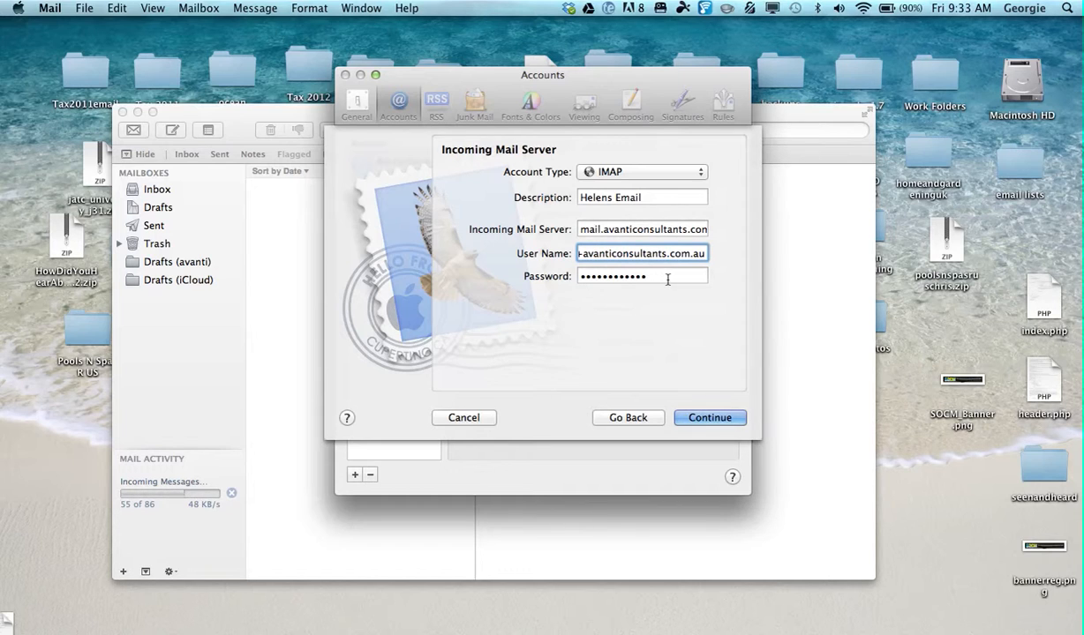
Re-enter the account password for the incoming server and continue to the outgoing mail server settings.
key(Tab)
key(BackSpace)
text(•••••)
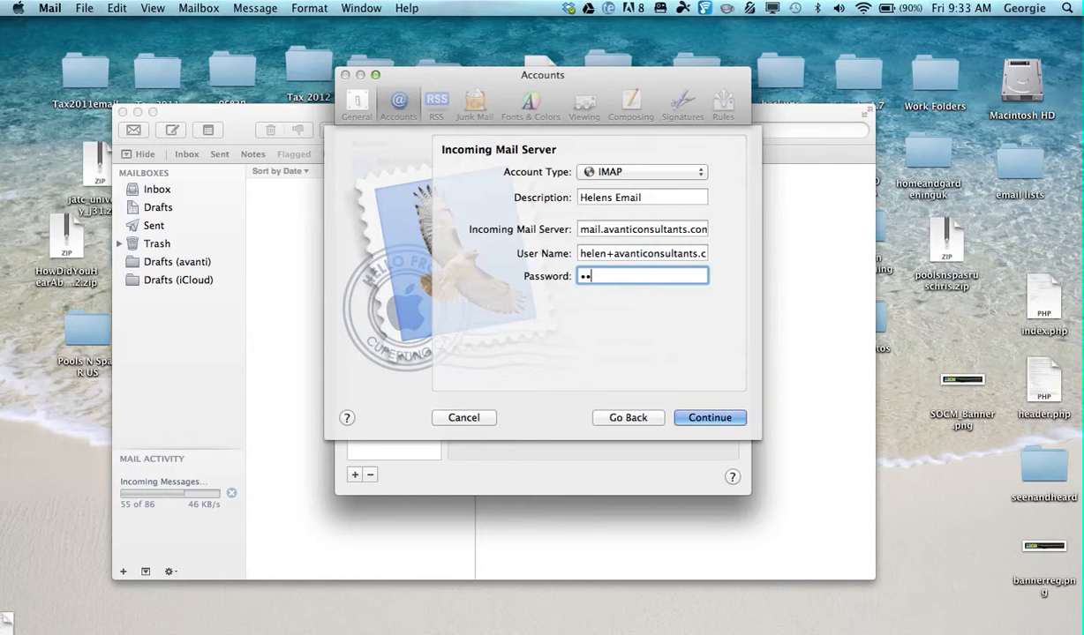
text(•••••••)
click(708, 418)
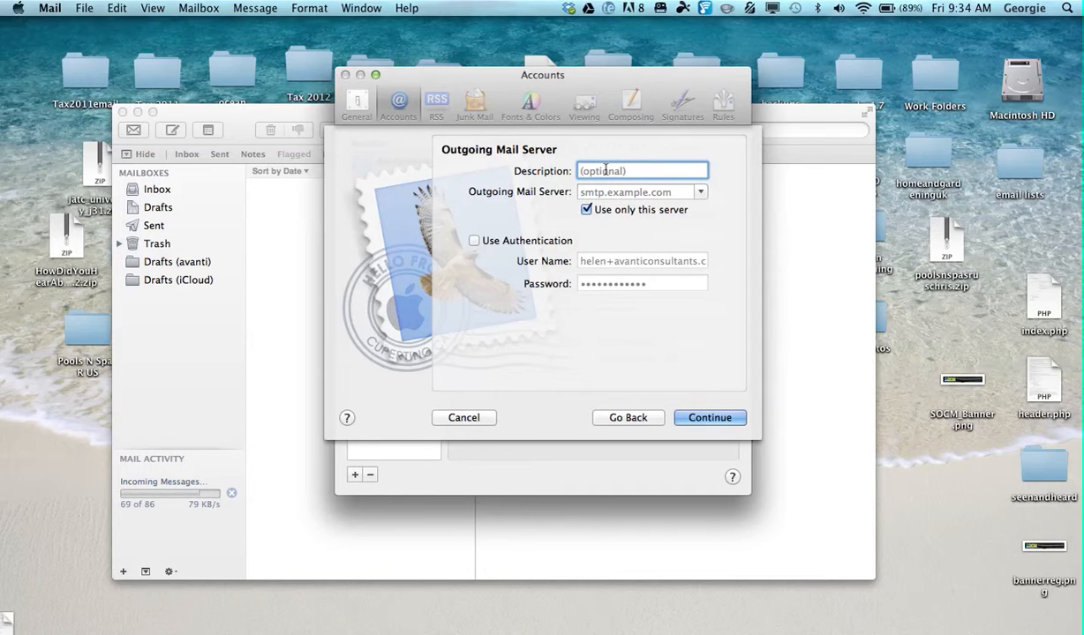
Describe the outgoing mail server with the owner's first name followed by "Outgoing".
text(Helens Outgoing)
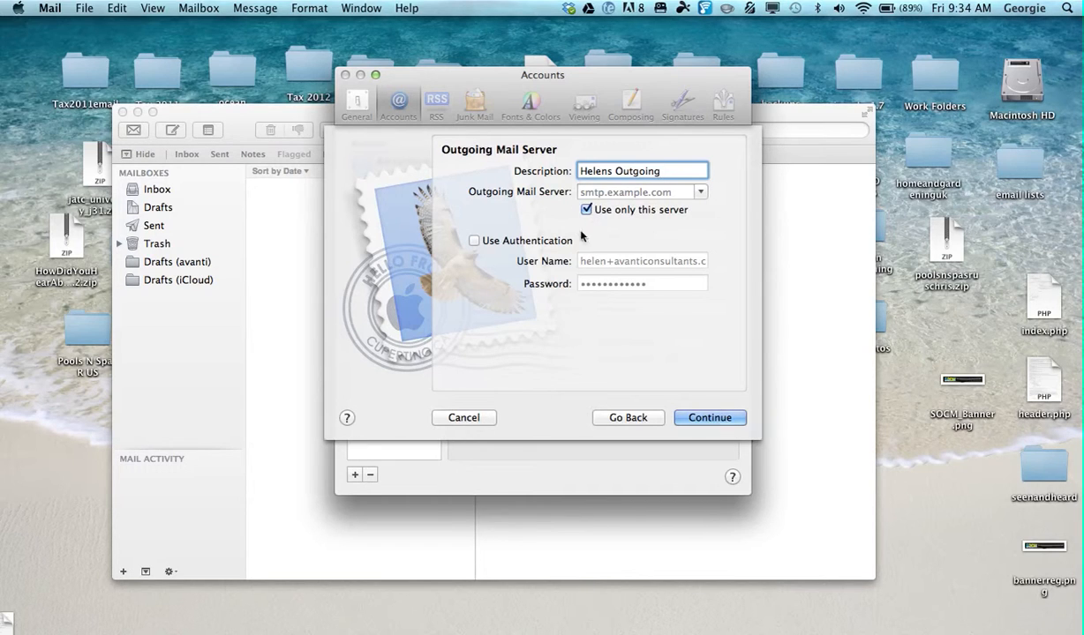
Enable authentication for the outgoing mail server, re-enter the account password, and try to continue.
click(474, 241)
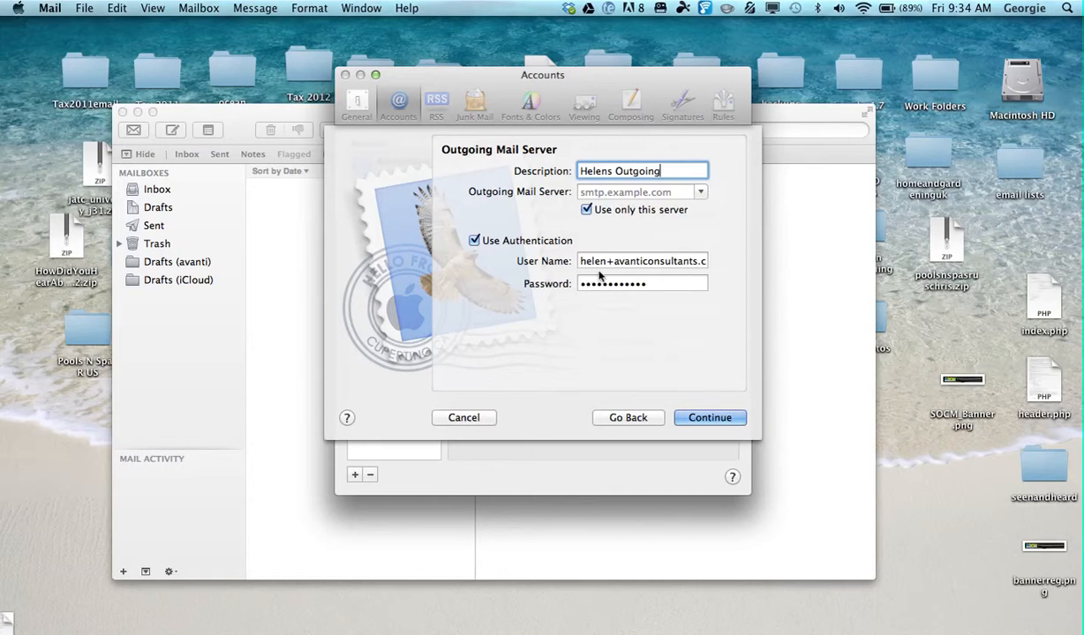
click(660, 285)
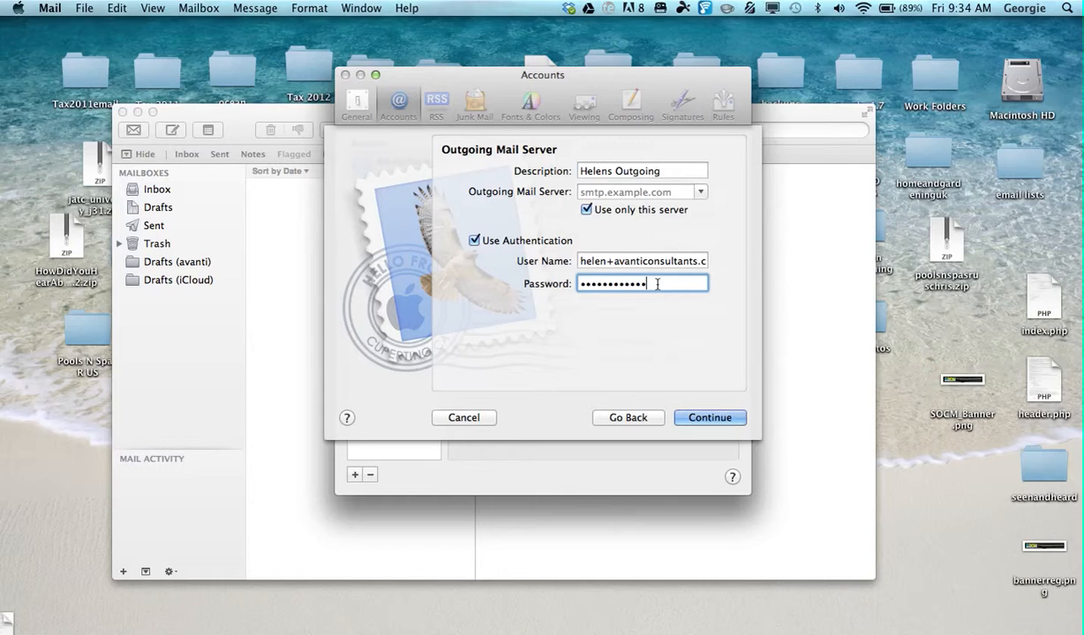
drag(657, 284, 562, 279)
text(••••••••••••)
click(709, 419)
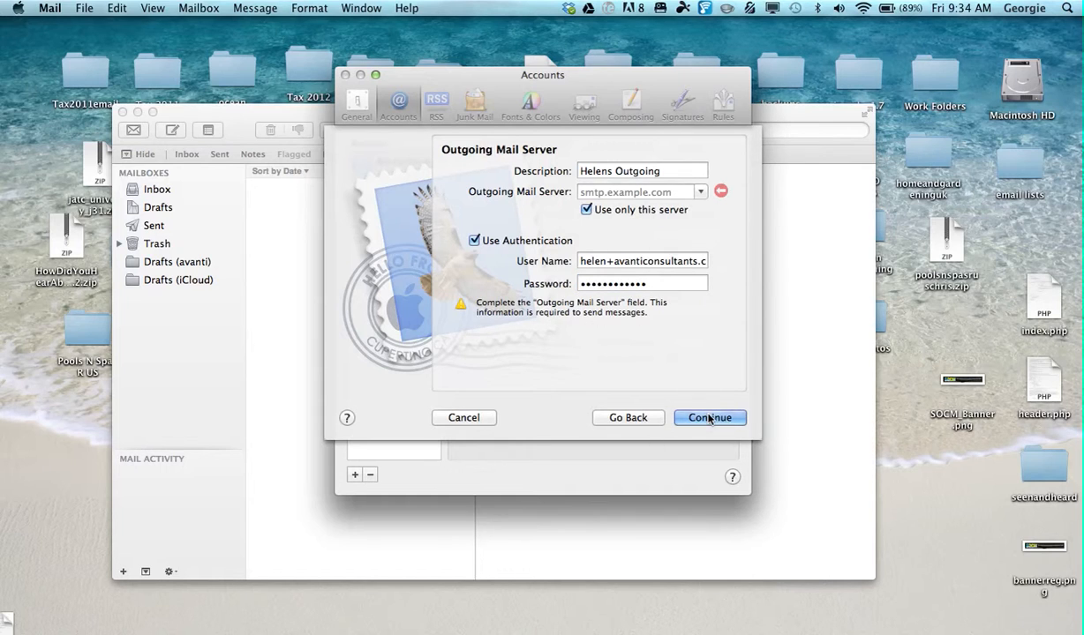
Choose mail.avanticonsultants.com.au as the outgoing mail server and create the account from the summary.
click(700, 192)
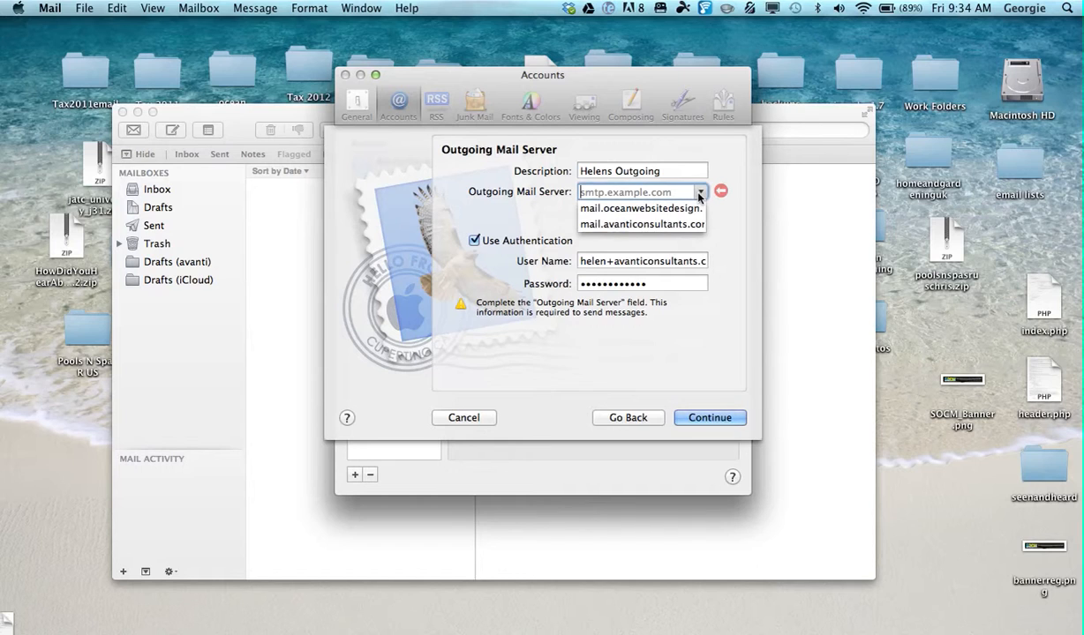
click(683, 225)
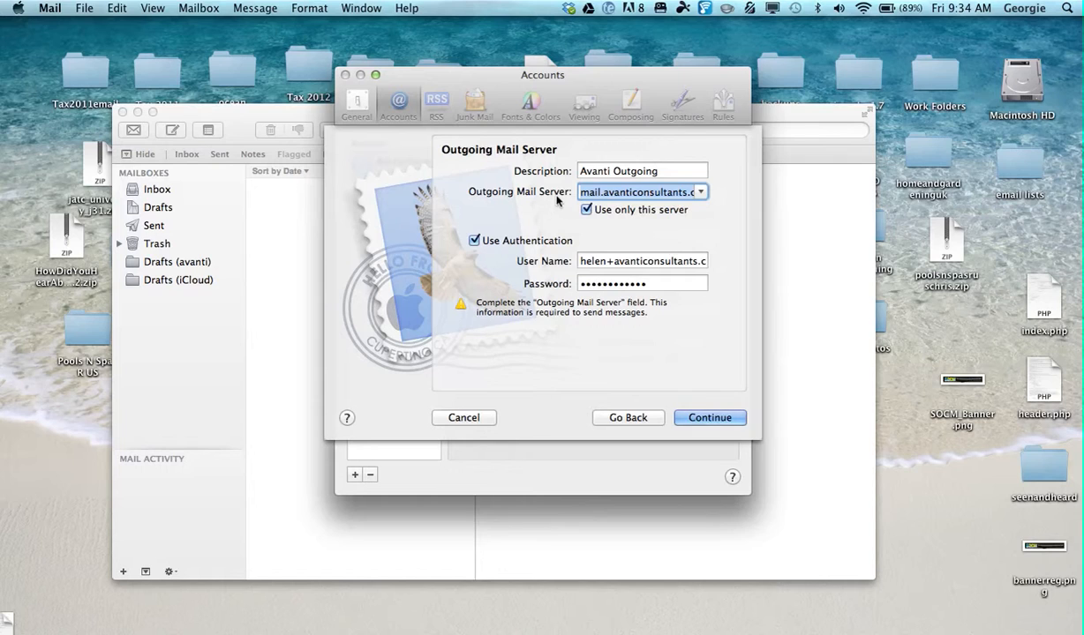
click(727, 417)
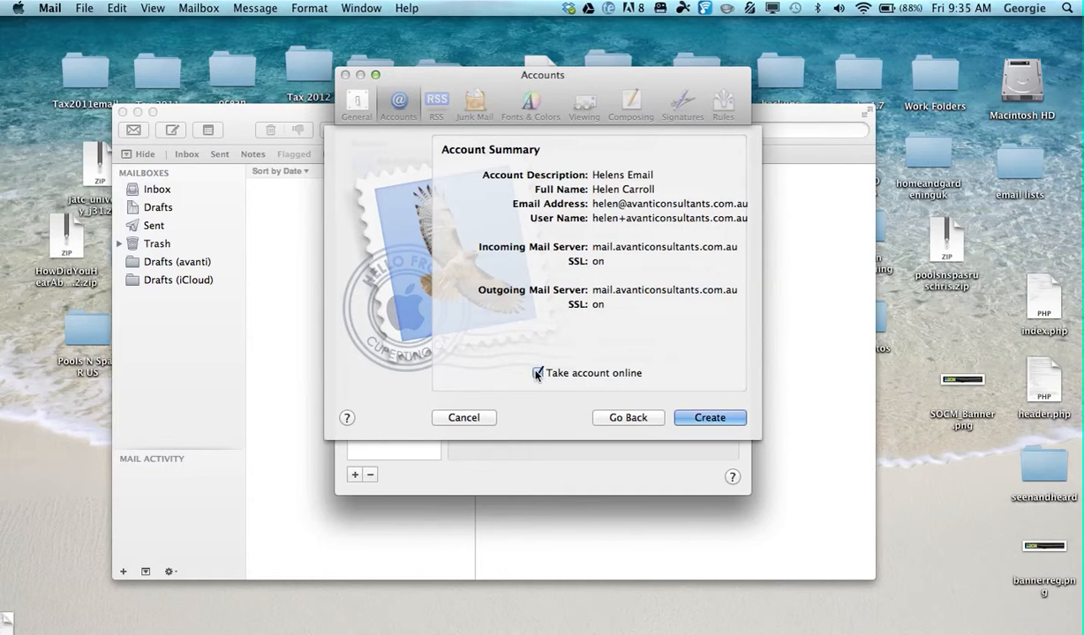
click(702, 417)
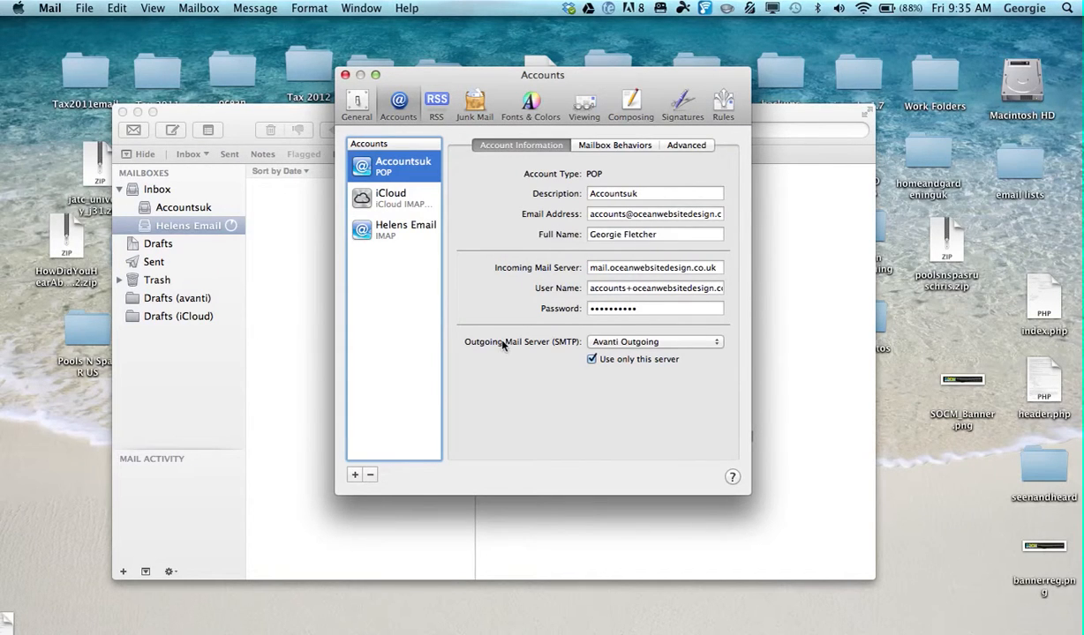
Check the advanced settings of the Avanti Outgoing server in the new IMAP account's SMTP server list.
click(411, 239)
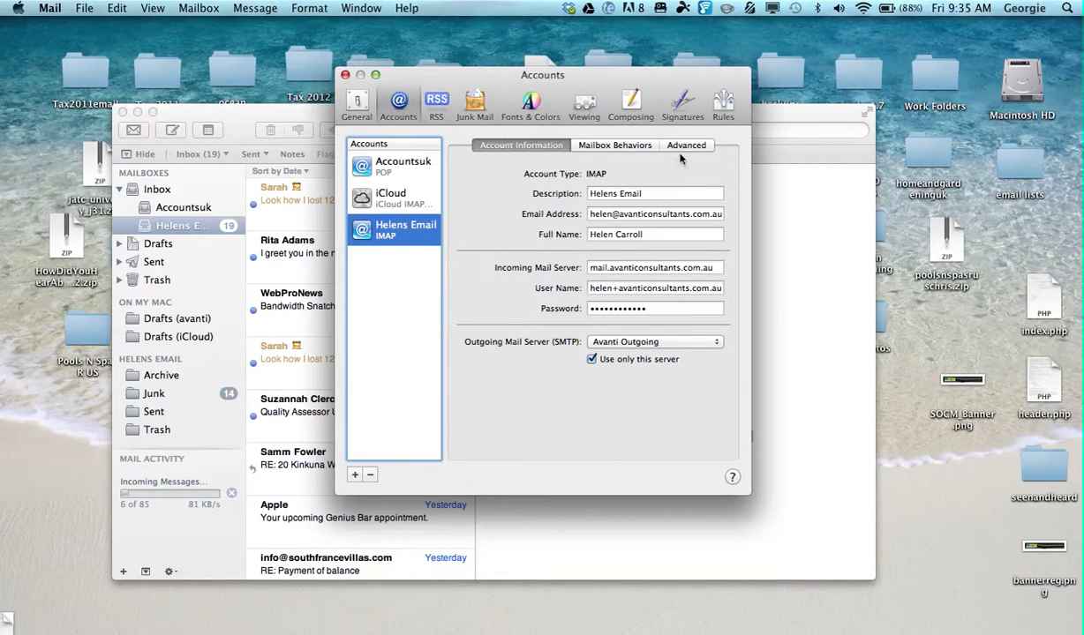
click(678, 346)
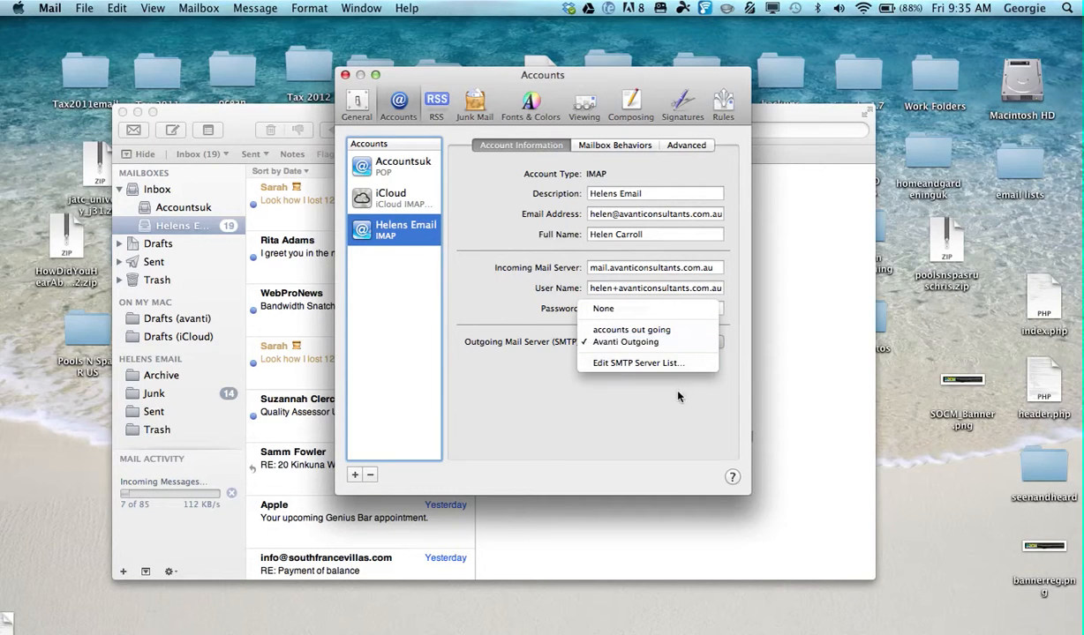
click(637, 363)
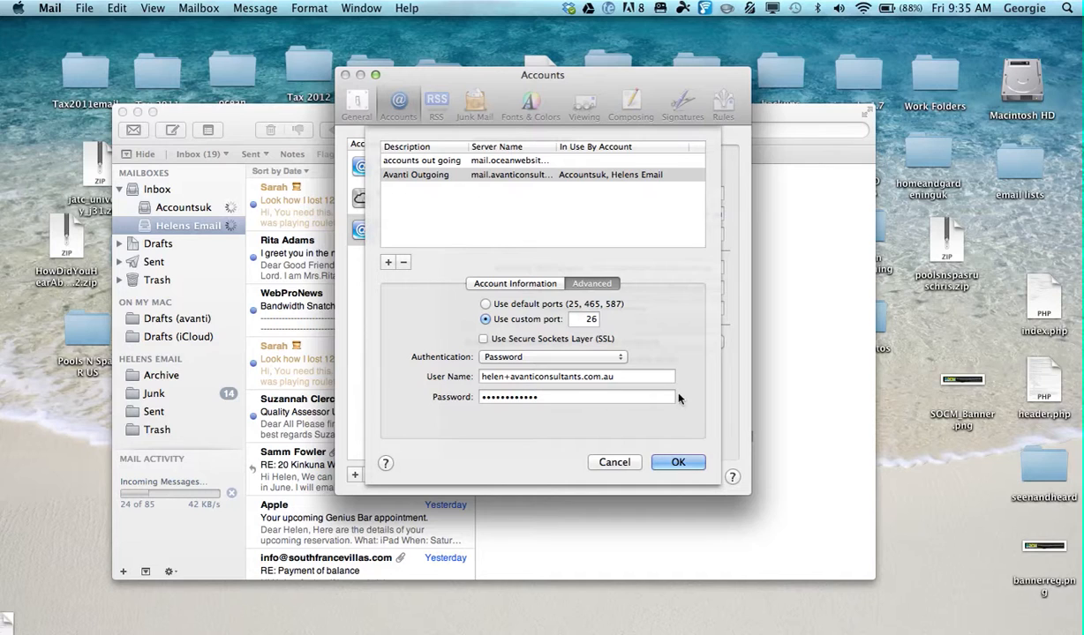
click(678, 462)
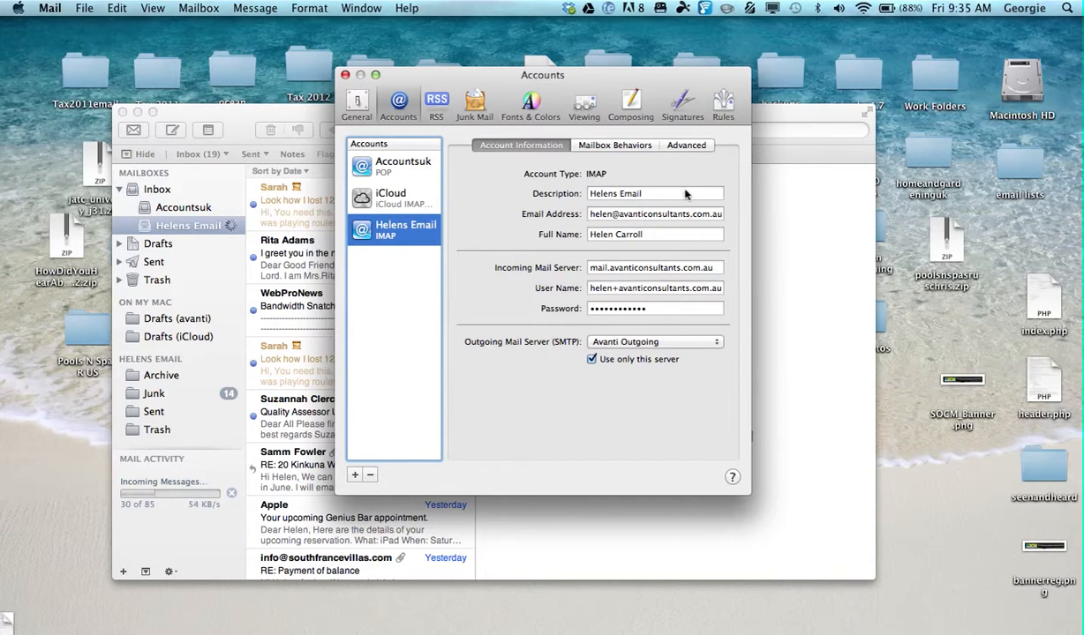
Turn off SSL in the new IMAP account's advanced settings, save the changes, and reopen the account to check them.
click(687, 147)
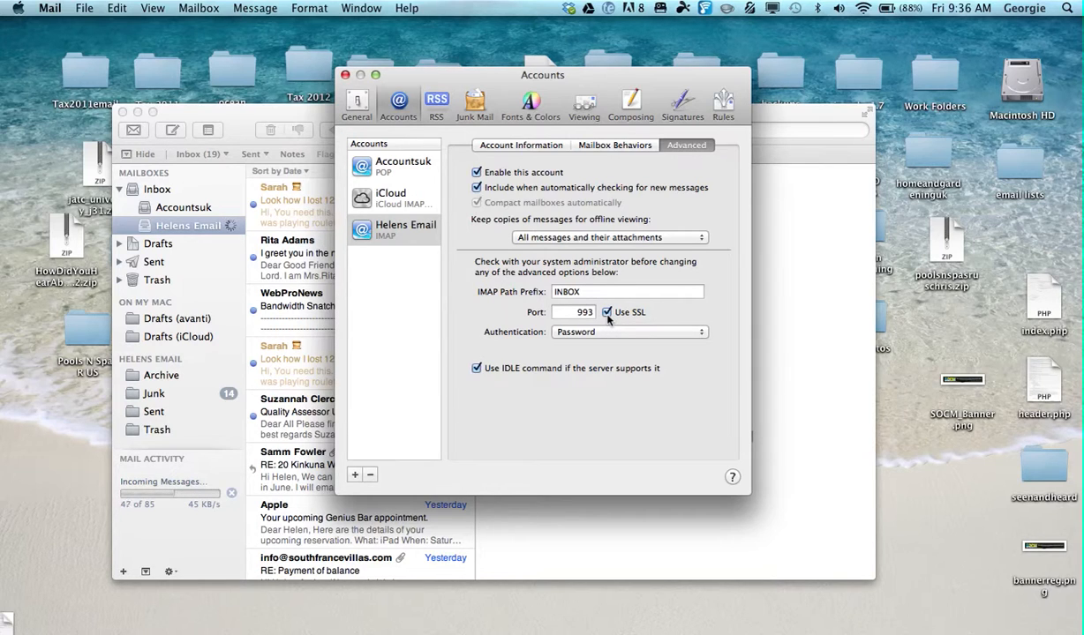
click(607, 315)
click(393, 164)
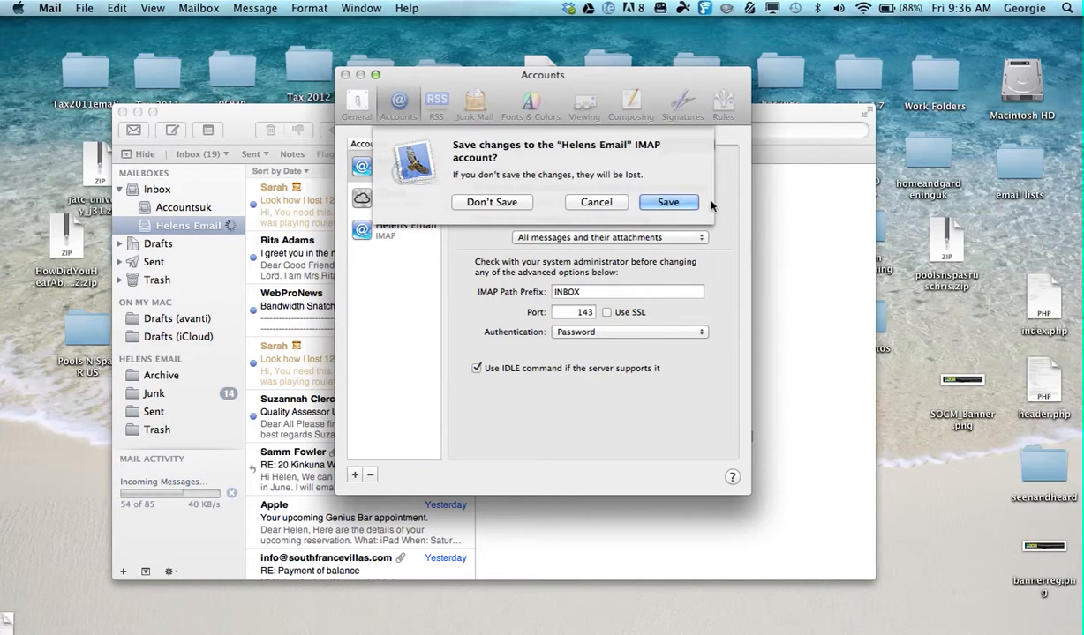
click(667, 203)
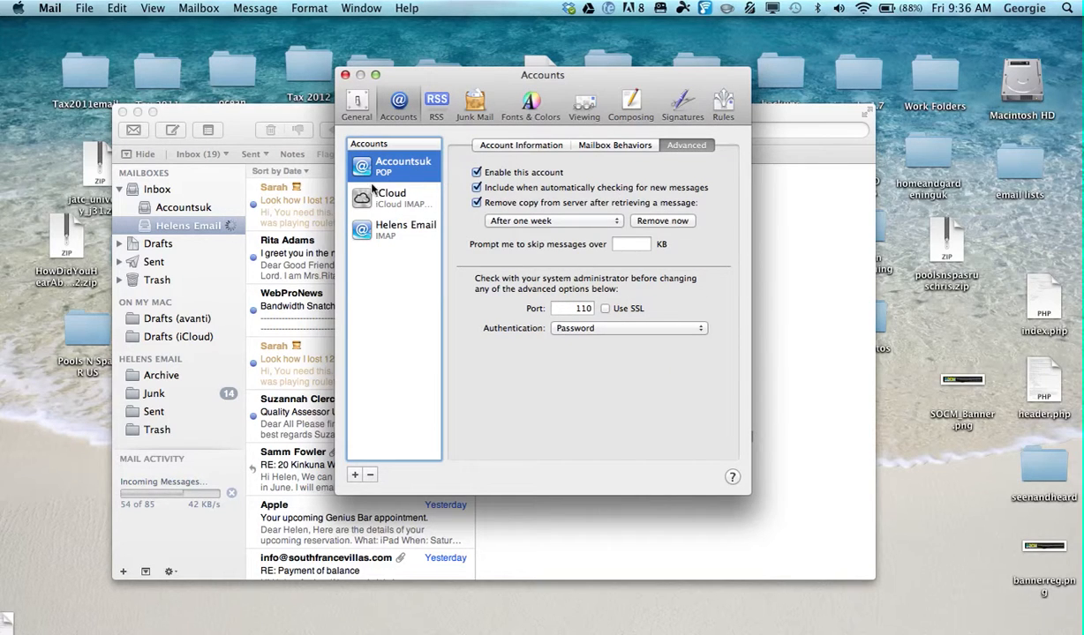
click(381, 231)
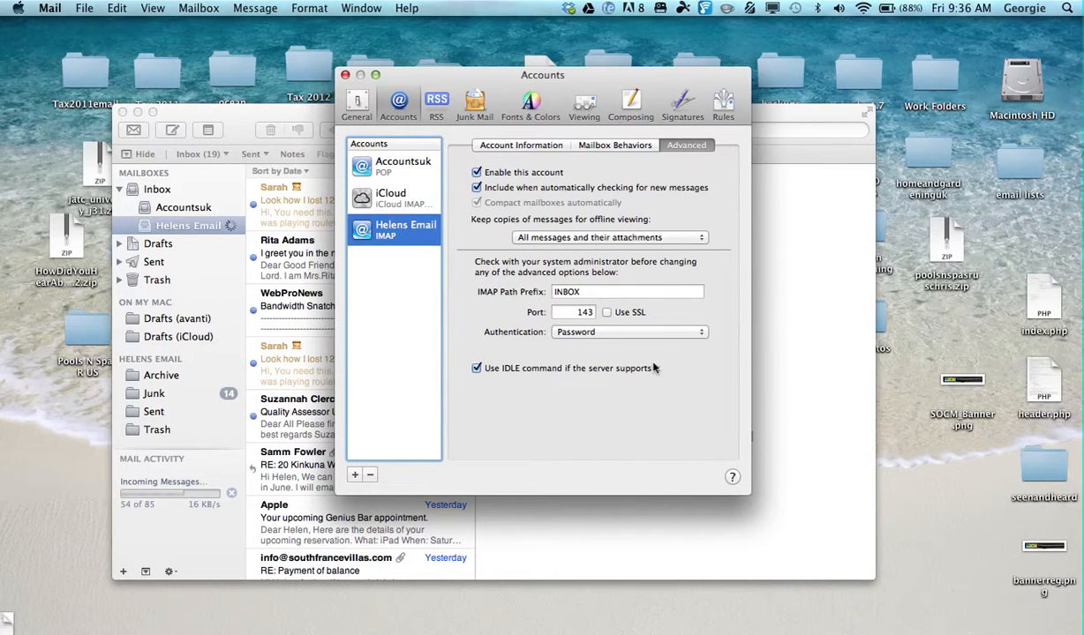